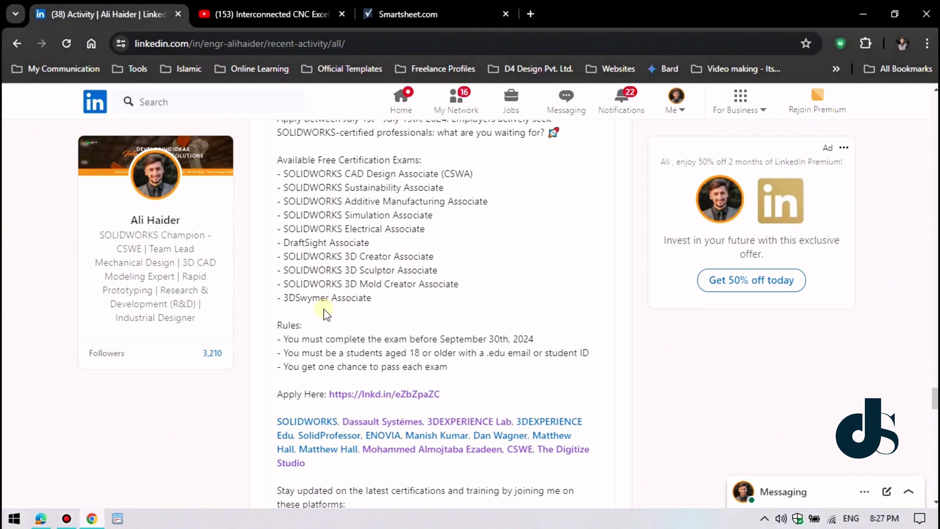
{"action": "scroll", "coordinate": [397, 249], "scroll_direction": "up", "scroll_amount": 1}
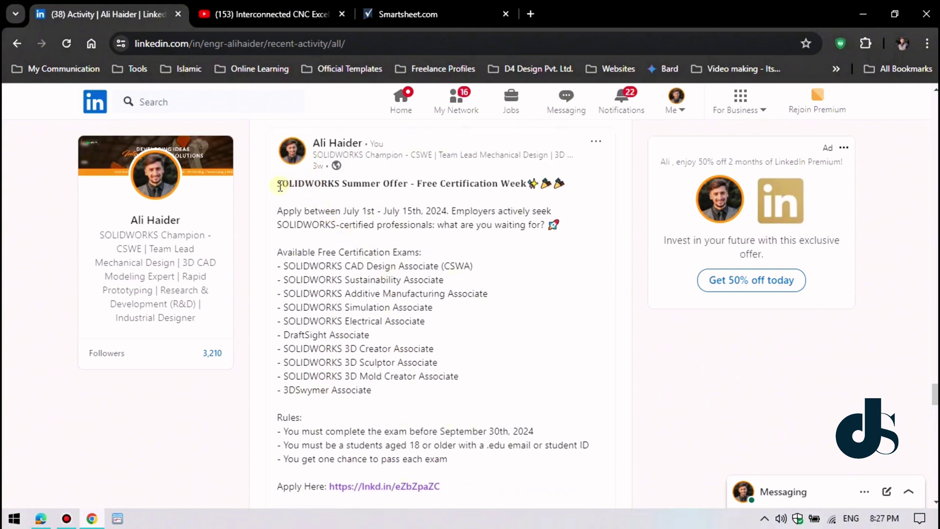
Step: Highlight the free certification week headline and confirm the Smartsheet application form is inactive
{"action": "left_click_drag", "start_coordinate": [342, 184], "coordinate": [531, 184]}
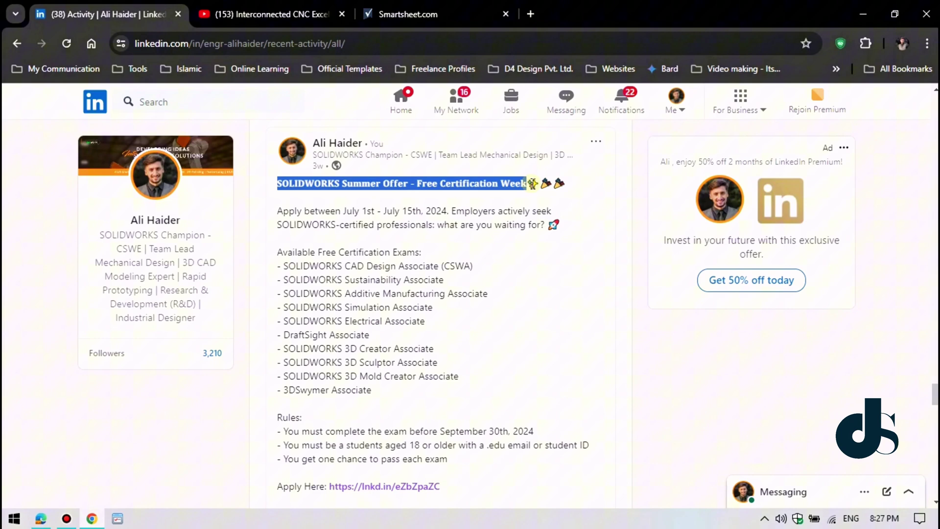
{"action": "left_click", "coordinate": [461, 269]}
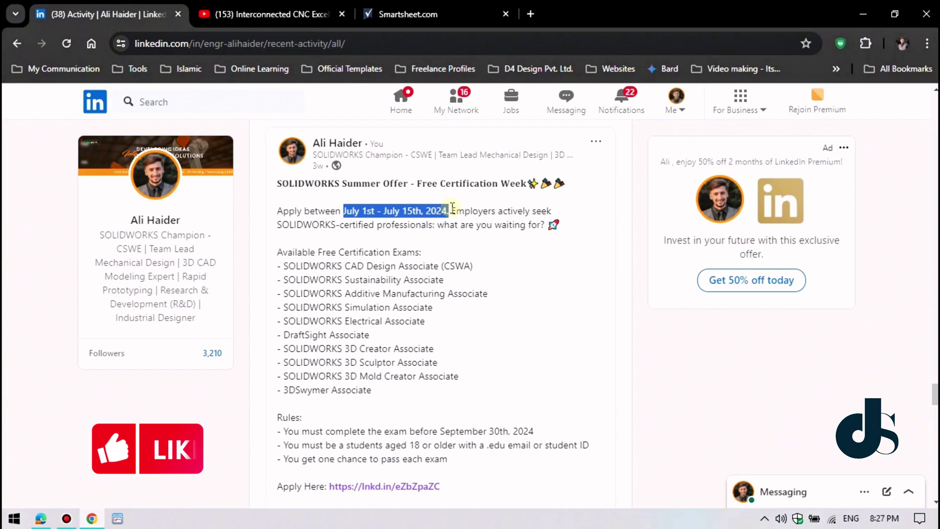
{"action": "scroll", "coordinate": [418, 353], "scroll_direction": "down", "scroll_amount": 2}
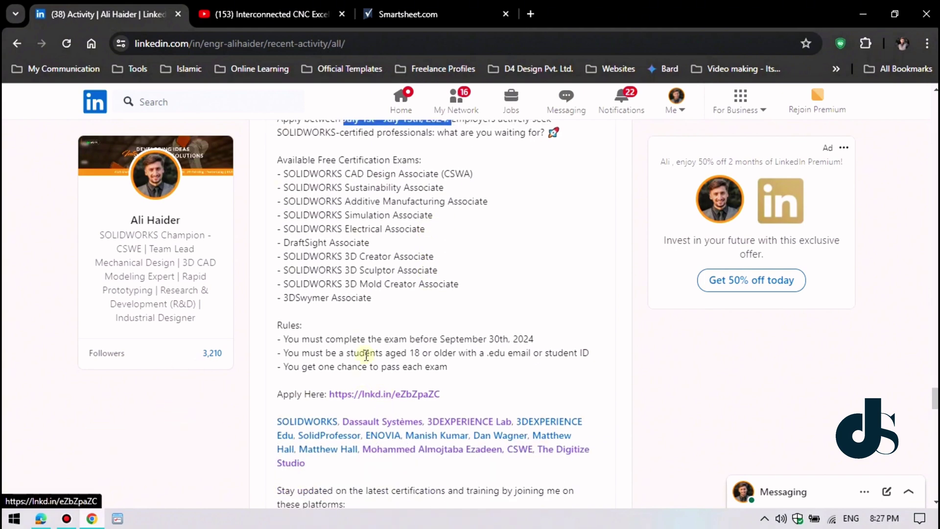
{"action": "left_click", "coordinate": [461, 12]}
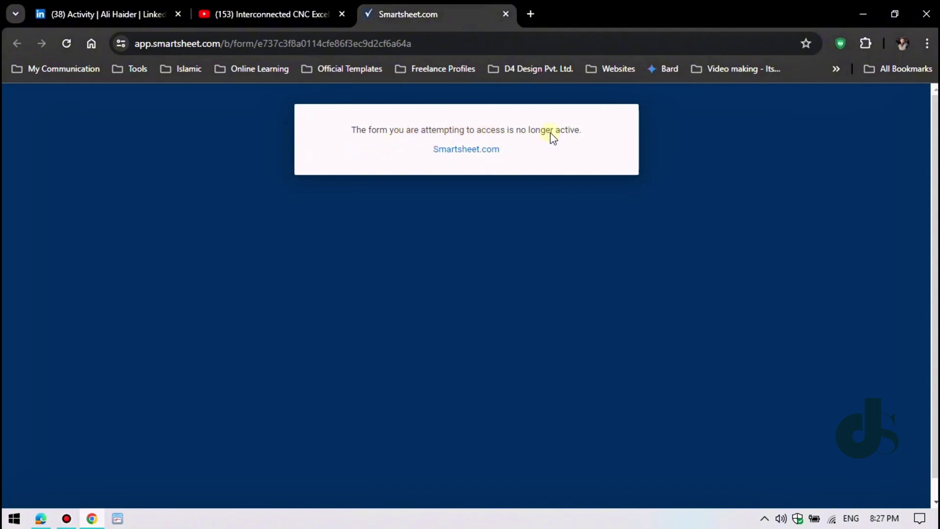
{"action": "left_click", "coordinate": [104, 13]}
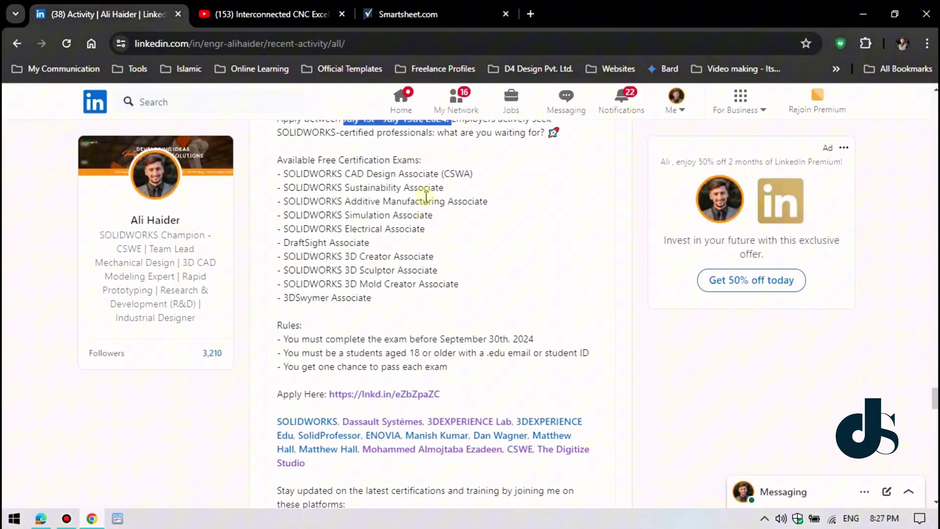
{"action": "key", "text": "ctrl+3"}
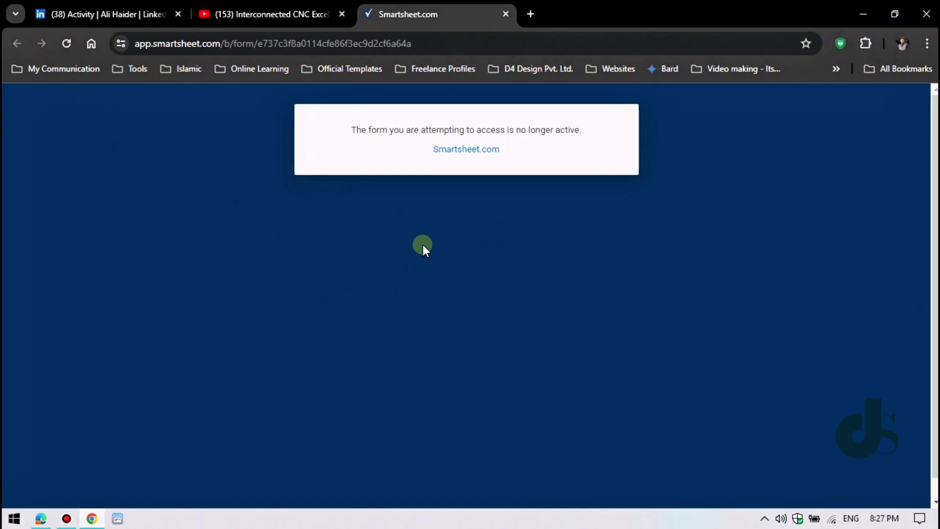
{"action": "left_click", "coordinate": [105, 14]}
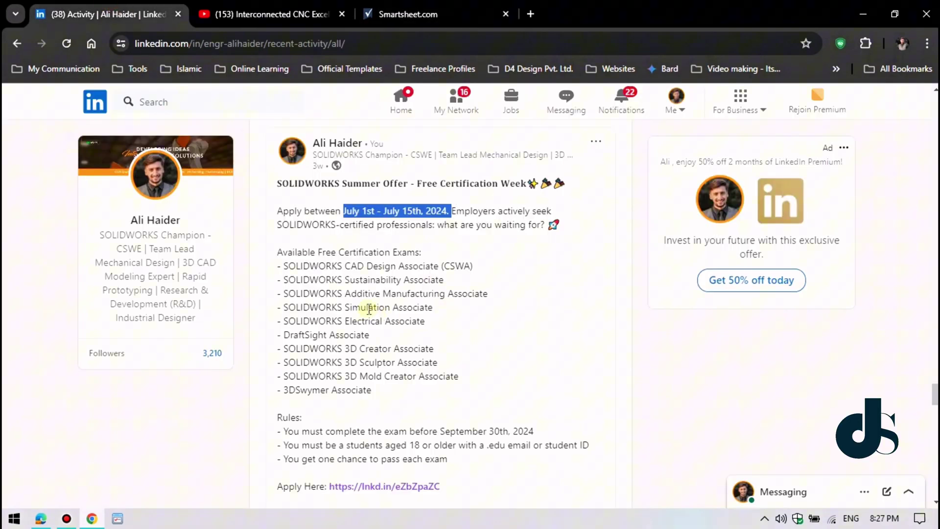
Step: Highlight the post's list of free certification exams and its student email requirement
{"action": "left_click_drag", "start_coordinate": [285, 265], "coordinate": [374, 396]}
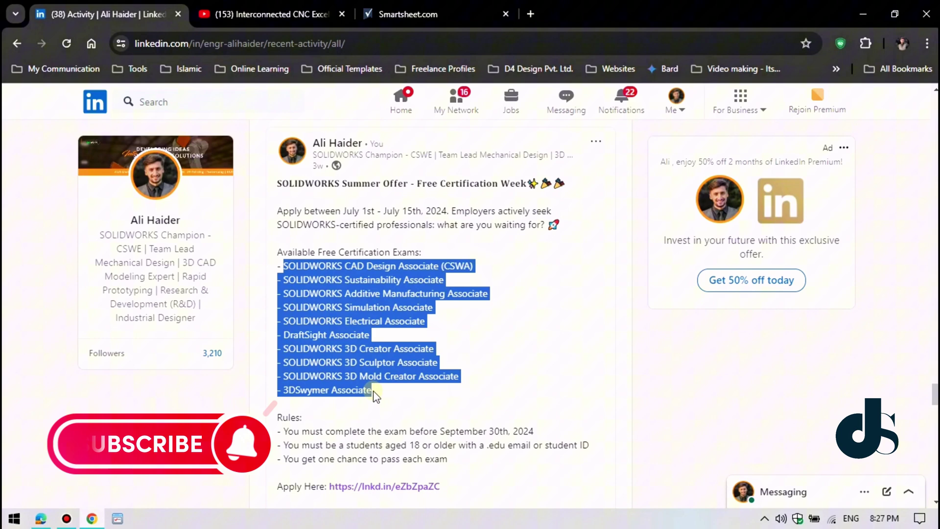
{"action": "left_click", "coordinate": [293, 417]}
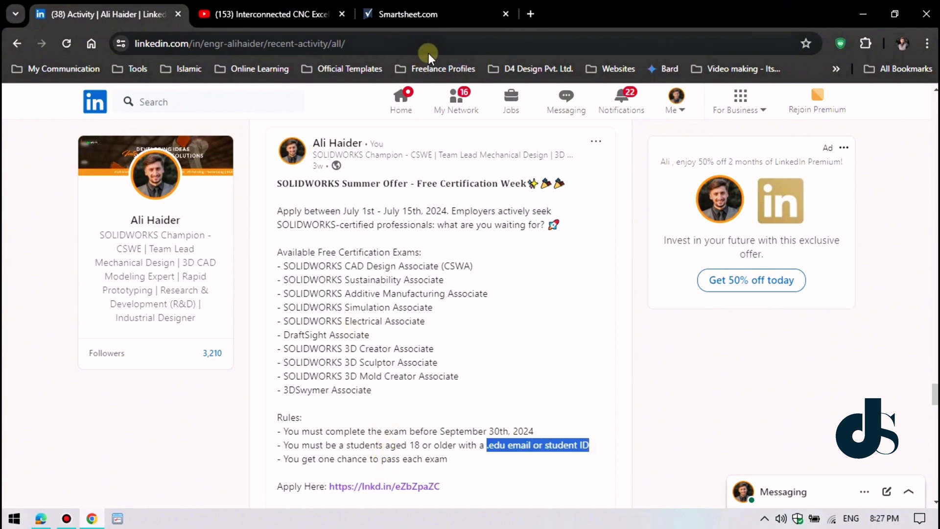
{"action": "left_click", "coordinate": [364, 334]}
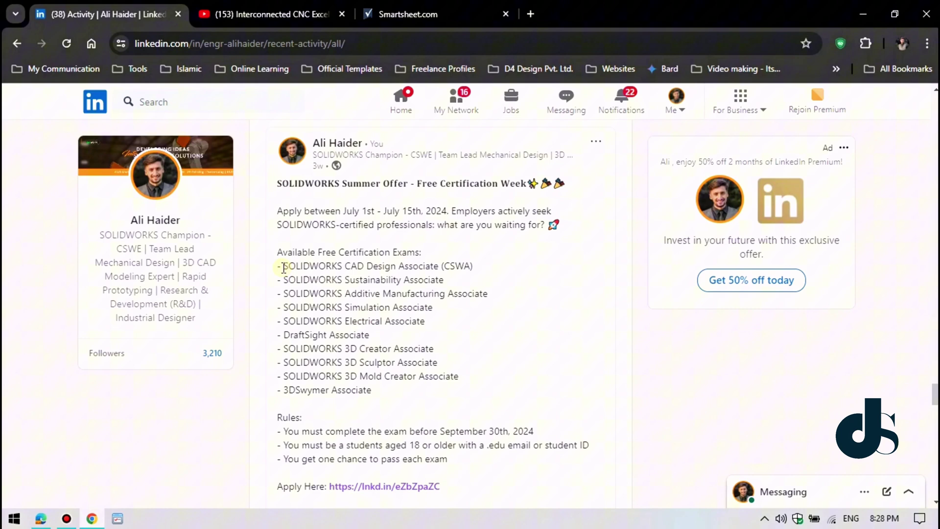
{"action": "mouse_move", "coordinate": [284, 267]}
{"action": "left_mouse_down"}
{"action": "mouse_move", "coordinate": [382, 364]}
{"action": "mouse_move", "coordinate": [389, 391]}
{"action": "left_mouse_up"}
{"action": "left_click", "coordinate": [363, 280]}
{"action": "scroll", "coordinate": [416, 371], "scroll_direction": "down", "scroll_amount": 1}
Step: Show the SOLIDWORKS exam email, highlighting the certification sentence and the download instructions
{"action": "left_click", "coordinate": [55, 519]}
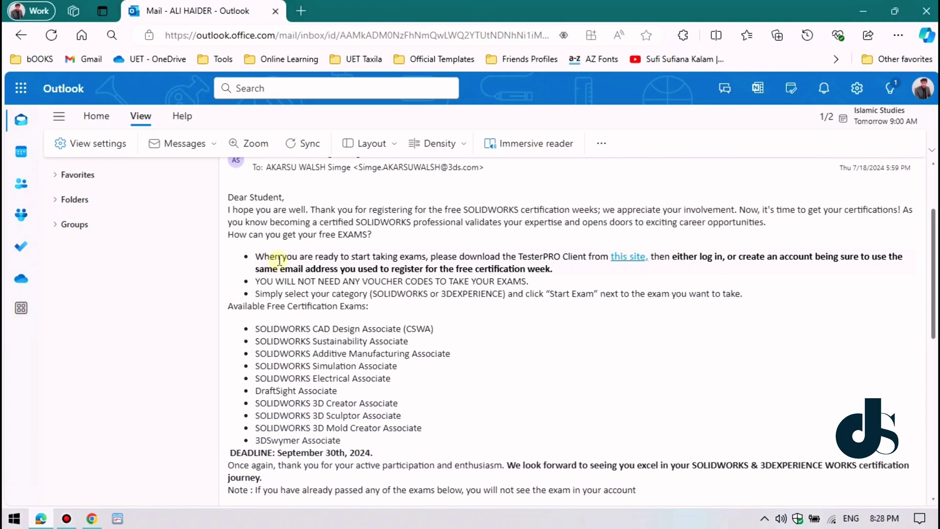
{"action": "scroll", "coordinate": [309, 210], "scroll_direction": "up", "scroll_amount": 1}
{"action": "scroll", "coordinate": [309, 210], "scroll_direction": "up", "scroll_amount": 2}
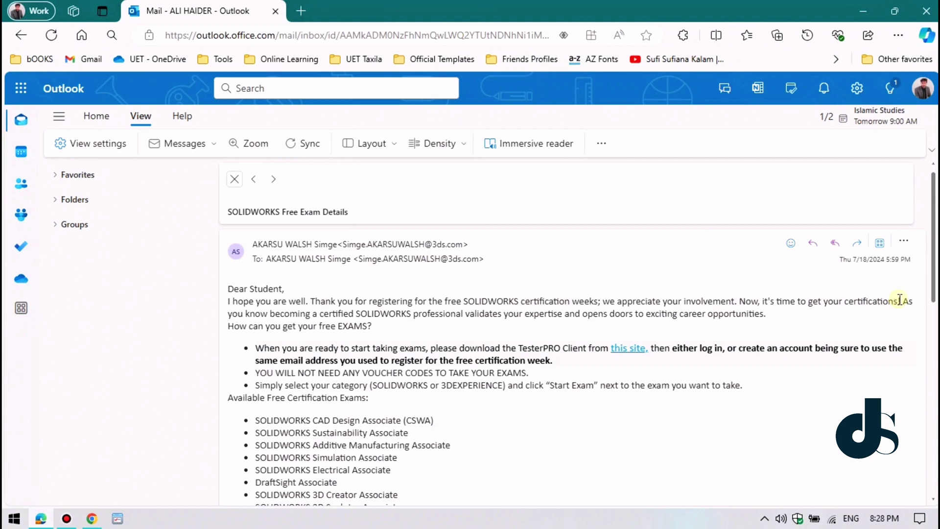
{"action": "left_click_drag", "start_coordinate": [900, 302], "coordinate": [779, 307]}
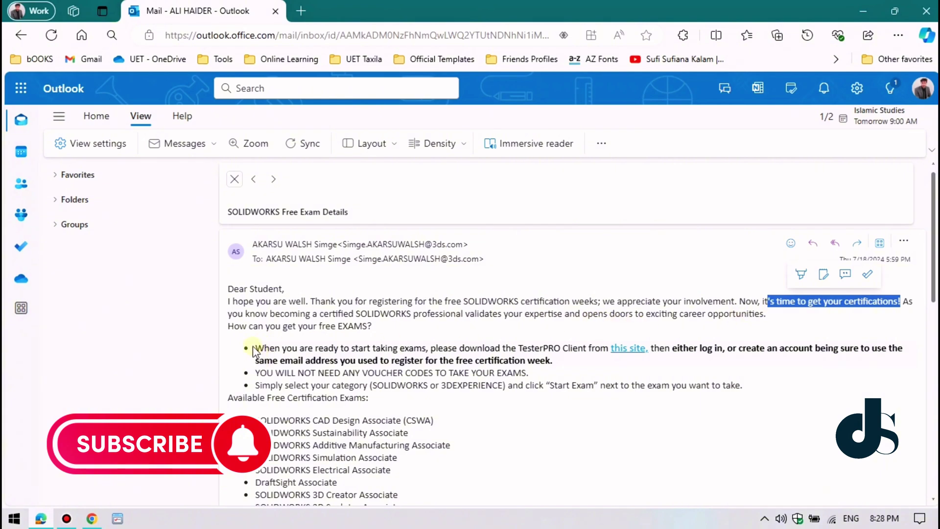
{"action": "left_click_drag", "start_coordinate": [253, 349], "coordinate": [432, 350]}
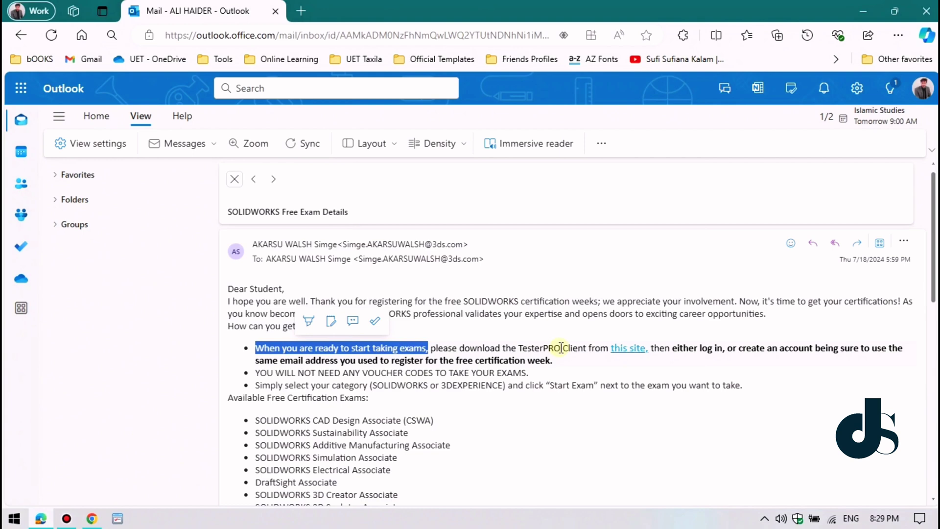
Step: Follow the TesterPRO Client download link, then cancel the IDM download and dismiss its notice
{"action": "left_click", "coordinate": [559, 323]}
{"action": "left_click", "coordinate": [631, 351]}
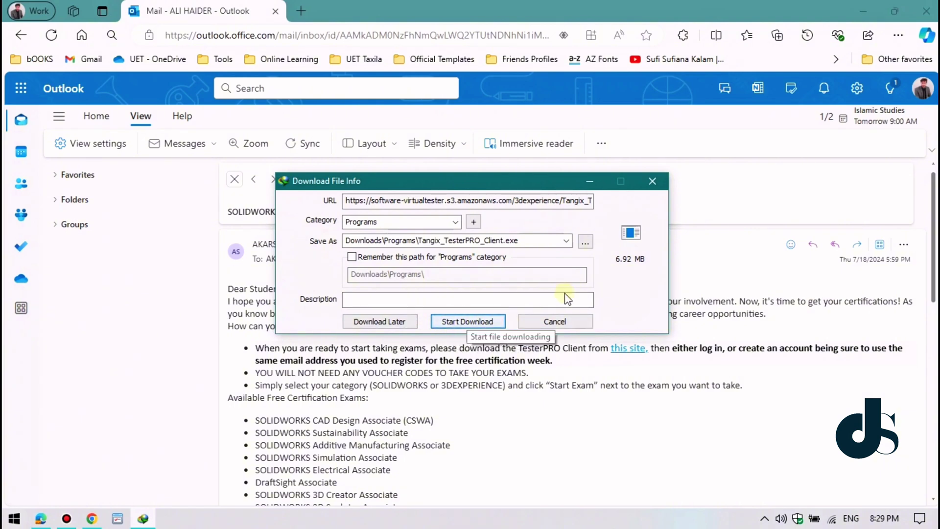
{"action": "left_click_drag", "start_coordinate": [550, 184], "coordinate": [530, 159]}
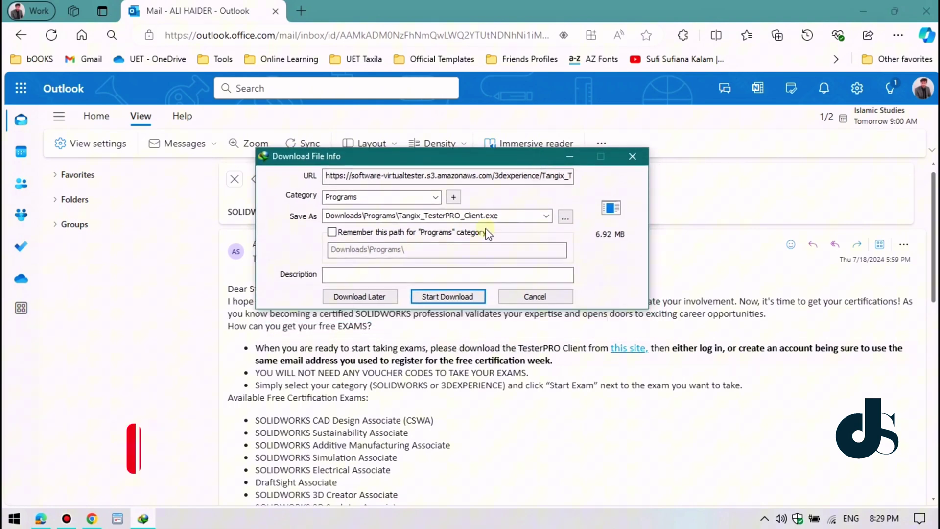
{"action": "left_click", "coordinate": [532, 298]}
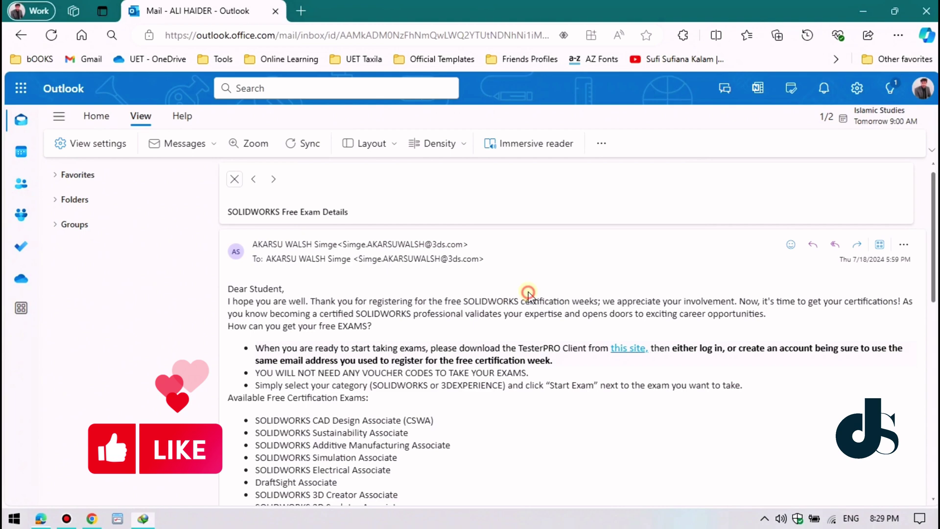
{"action": "left_click", "coordinate": [434, 318]}
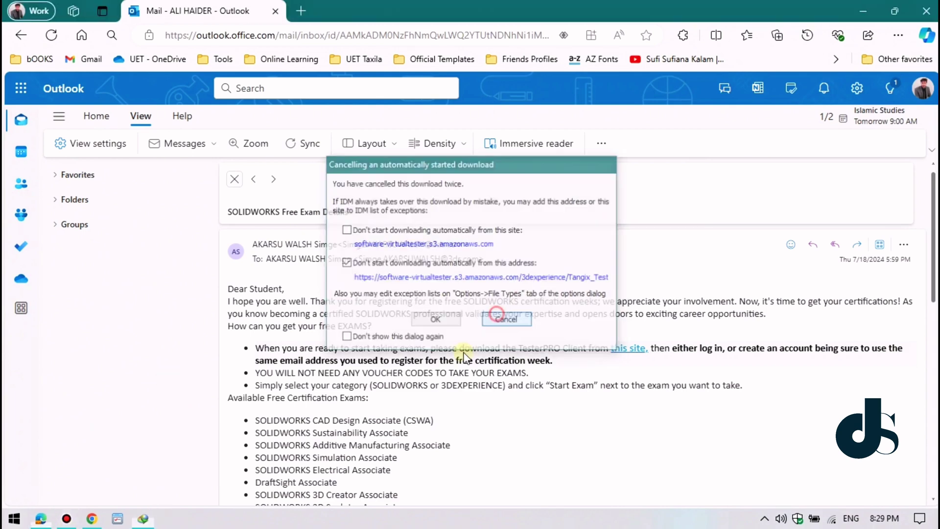
Step: Launch TesterPRO Client in English and choose the existing VirtualTester UserID and password option
{"action": "left_click", "coordinate": [118, 519]}
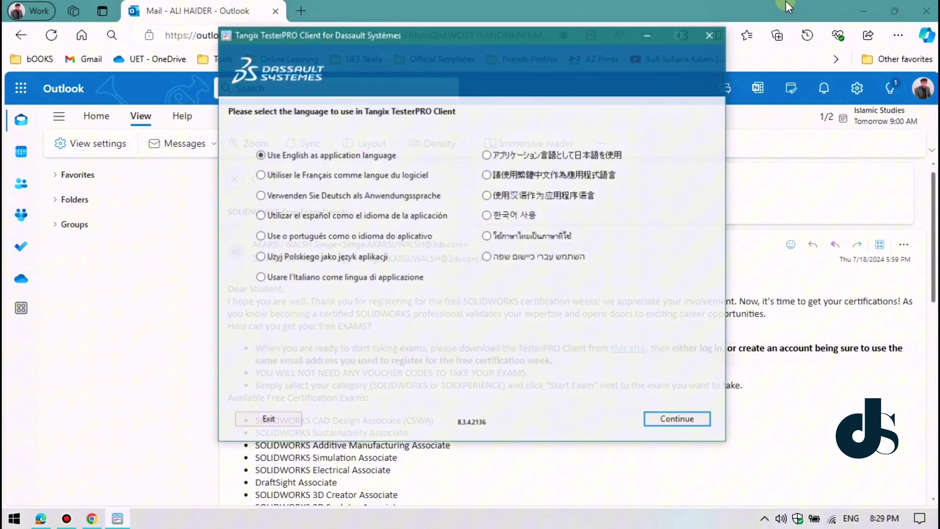
{"action": "left_click", "coordinate": [678, 422]}
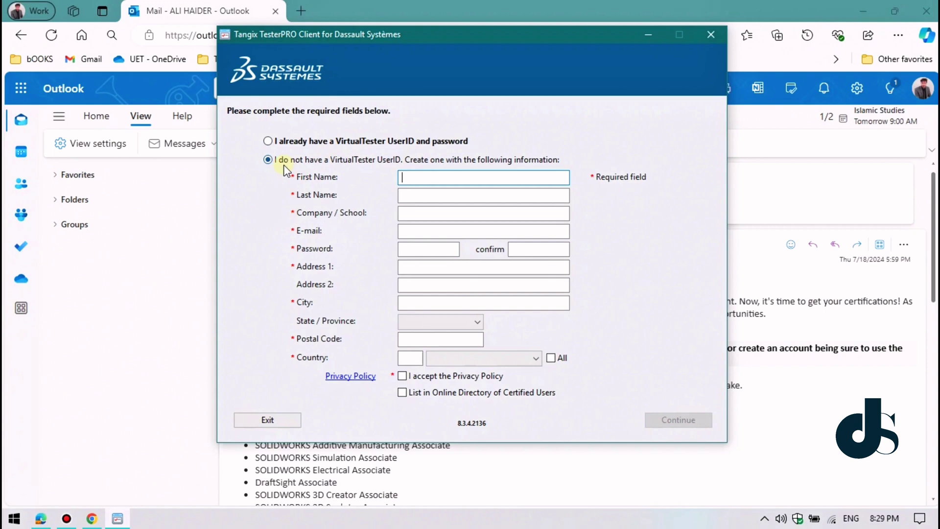
{"action": "mouse_move", "coordinate": [345, 35]}
{"action": "left_mouse_down"}
{"action": "mouse_move", "coordinate": [158, 73]}
{"action": "mouse_move", "coordinate": [157, 63]}
{"action": "left_mouse_up"}
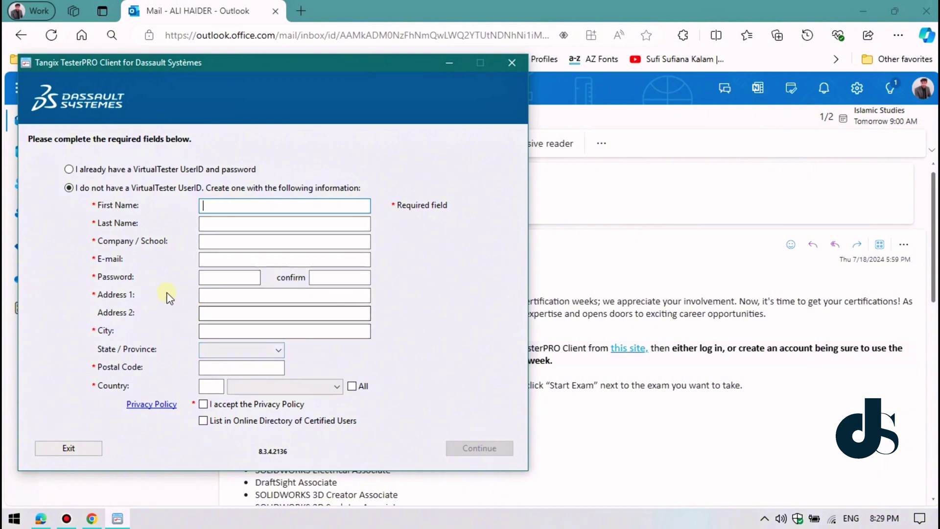
{"action": "left_click", "coordinate": [219, 259]}
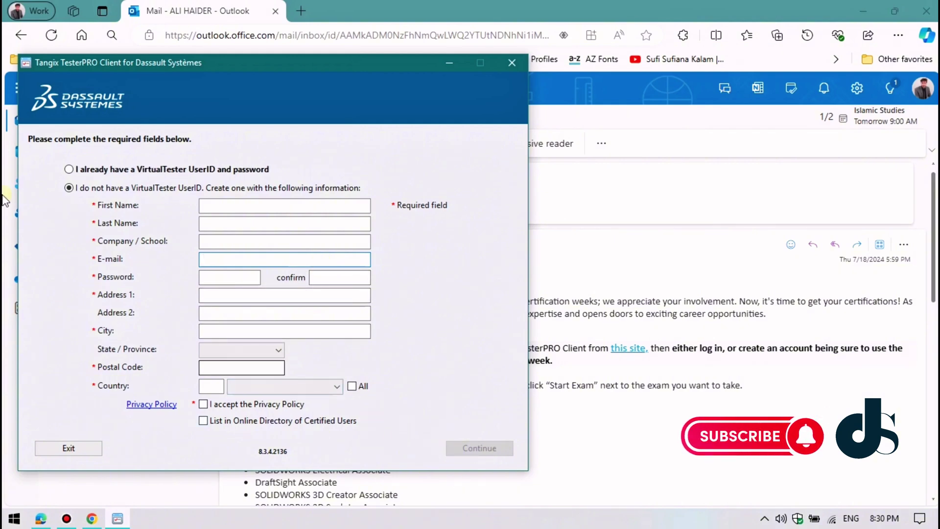
{"action": "left_click", "coordinate": [69, 169]}
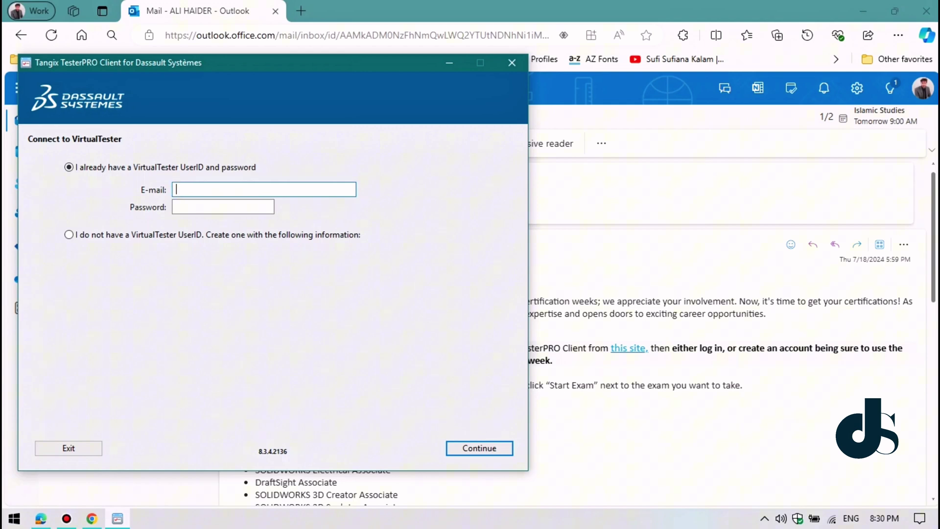
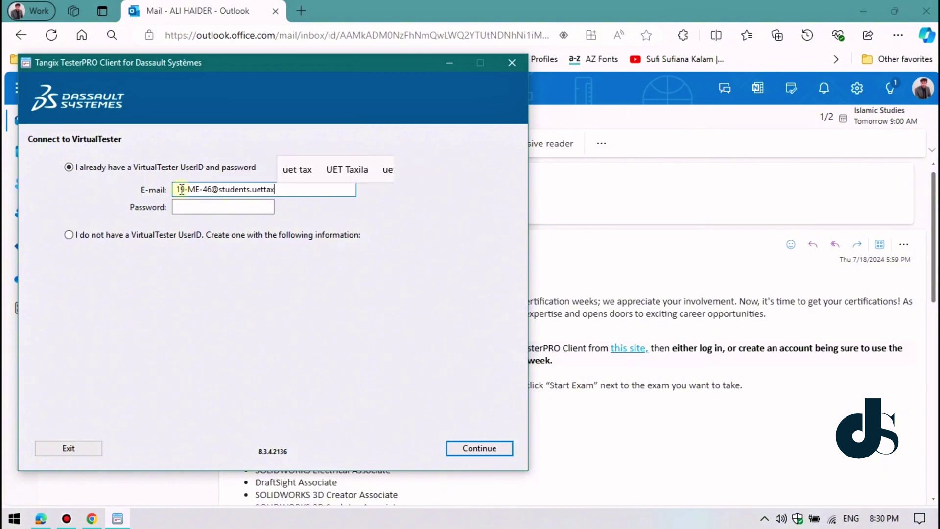
Step: Fix the typo in the student email's edu domain, enter the password, and log in
{"action": "key", "text": "BackSpace"}
{"action": "key", "text": "BackSpace"}
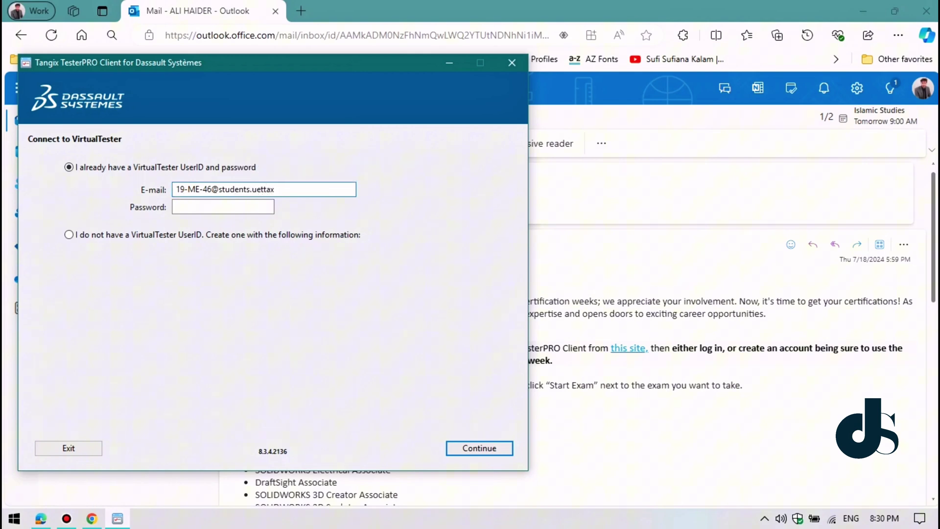
{"action": "type", "text": "ila.edu.pk"}
{"action": "left_click", "coordinate": [285, 190]}
{"action": "double_click", "coordinate": [291, 190]}
{"action": "left_click", "coordinate": [288, 190]}
{"action": "left_click", "coordinate": [195, 208]}
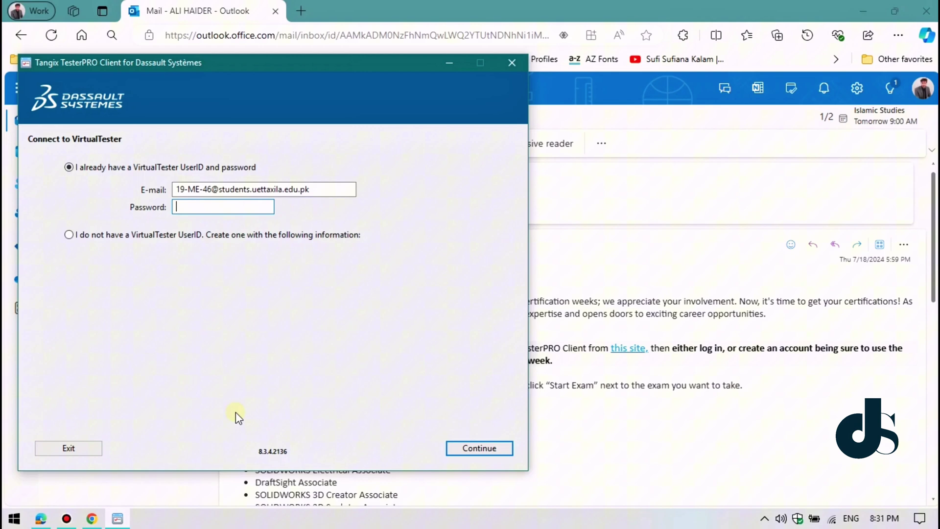
{"action": "type", "text": "**"}
{"action": "type", "text": "**********"}
{"action": "left_click", "coordinate": [483, 448]}
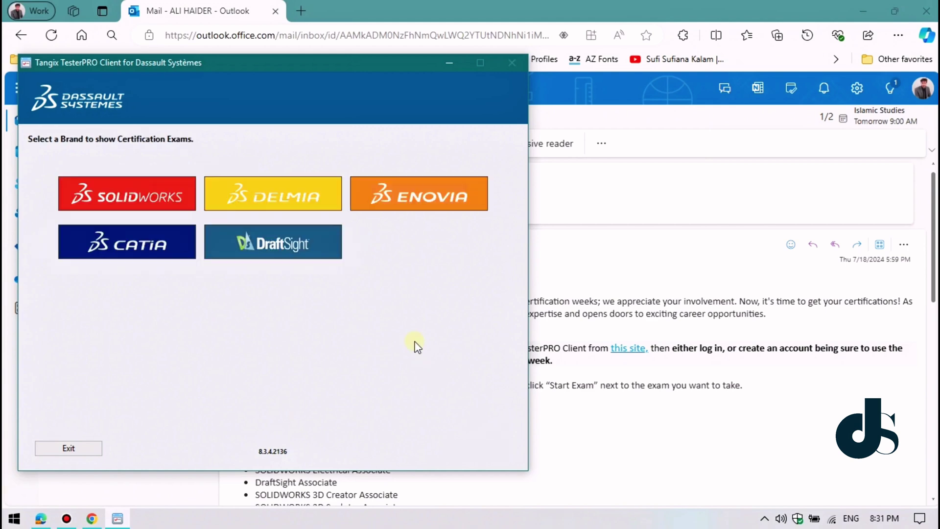
Step: Pick English for the SOLIDWORKS 3D Mold Creator Associate exam, then exit TesterPRO Client
{"action": "left_click", "coordinate": [131, 205]}
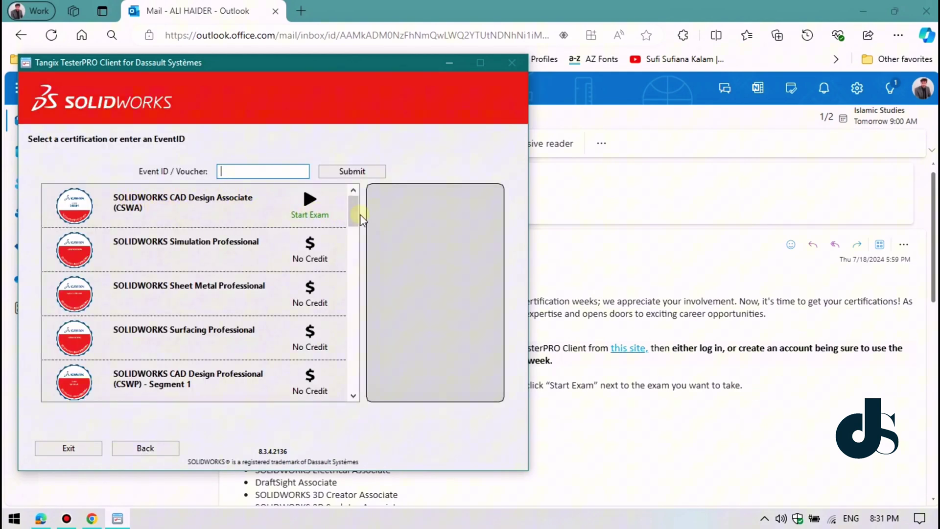
{"action": "left_click_drag", "start_coordinate": [353, 211], "coordinate": [364, 298]}
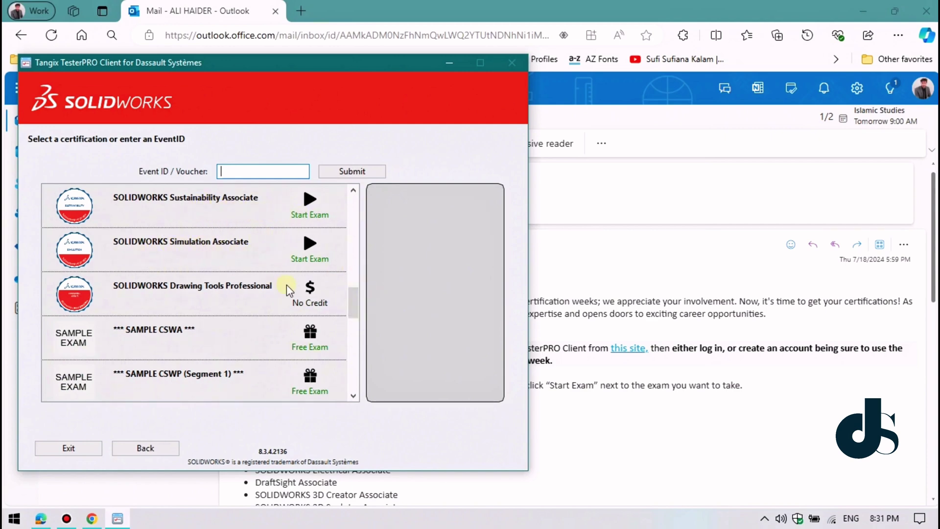
{"action": "left_click_drag", "start_coordinate": [357, 303], "coordinate": [348, 369]}
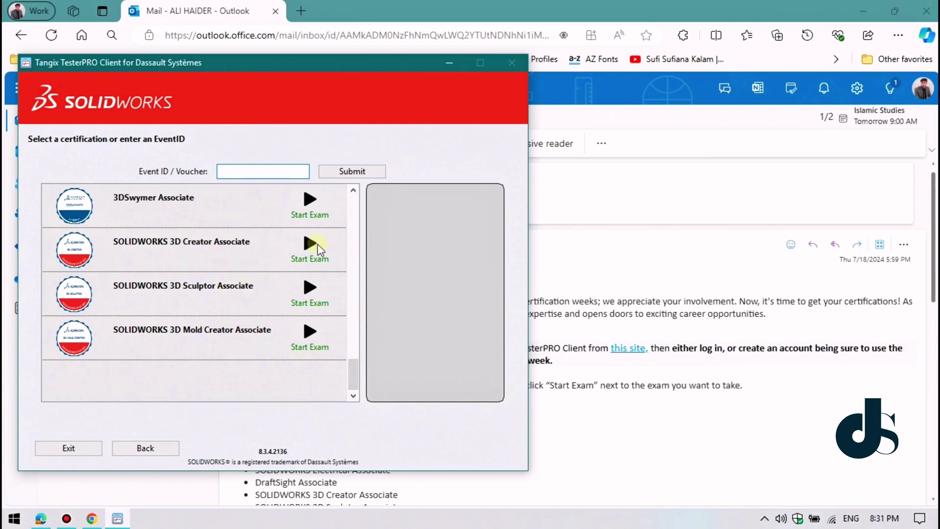
{"action": "left_click", "coordinate": [310, 345]}
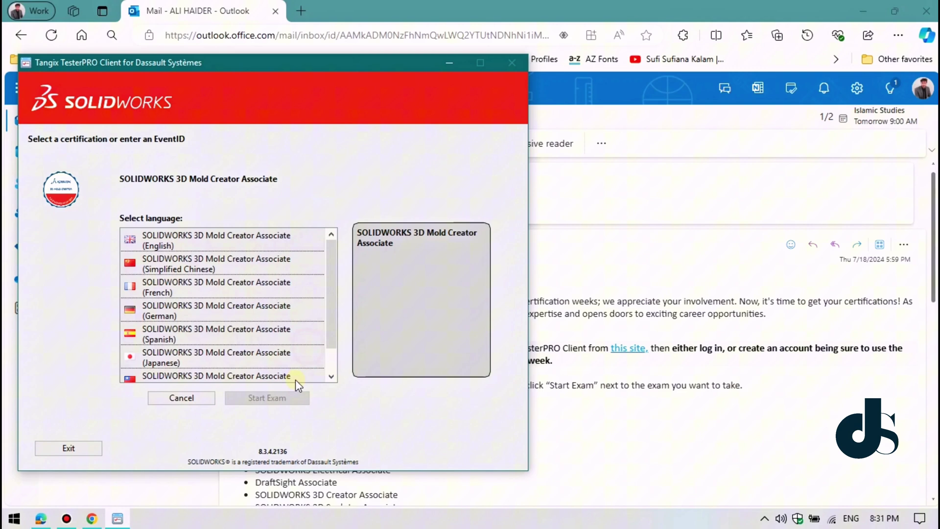
{"action": "left_click", "coordinate": [153, 234]}
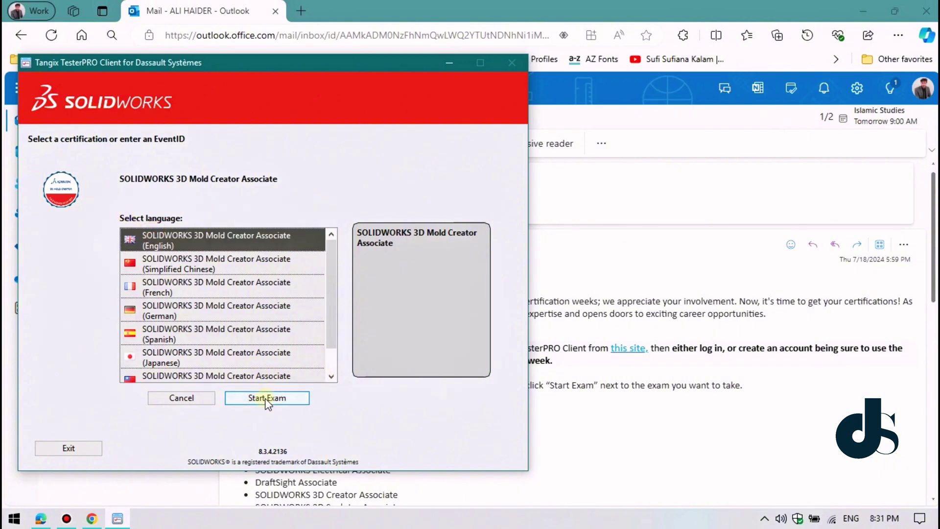
{"action": "left_click", "coordinate": [276, 402]}
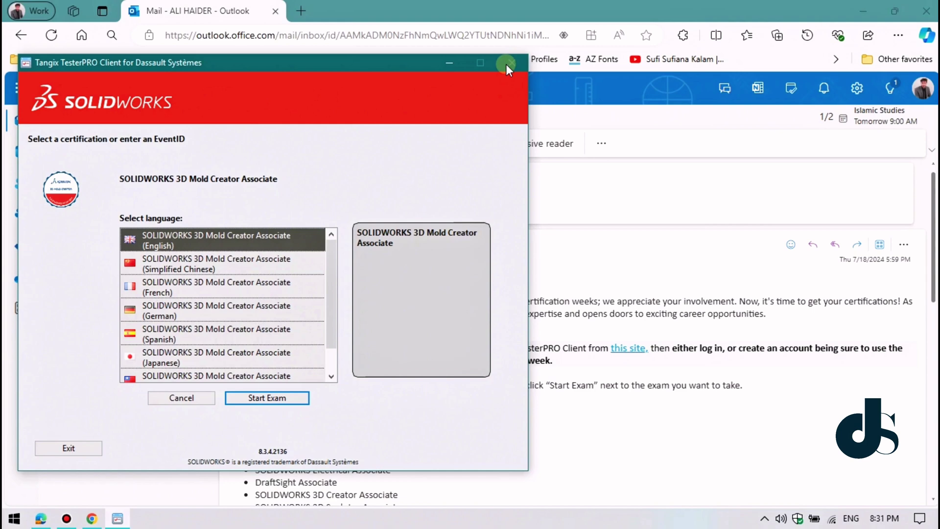
{"action": "left_click", "coordinate": [82, 449]}
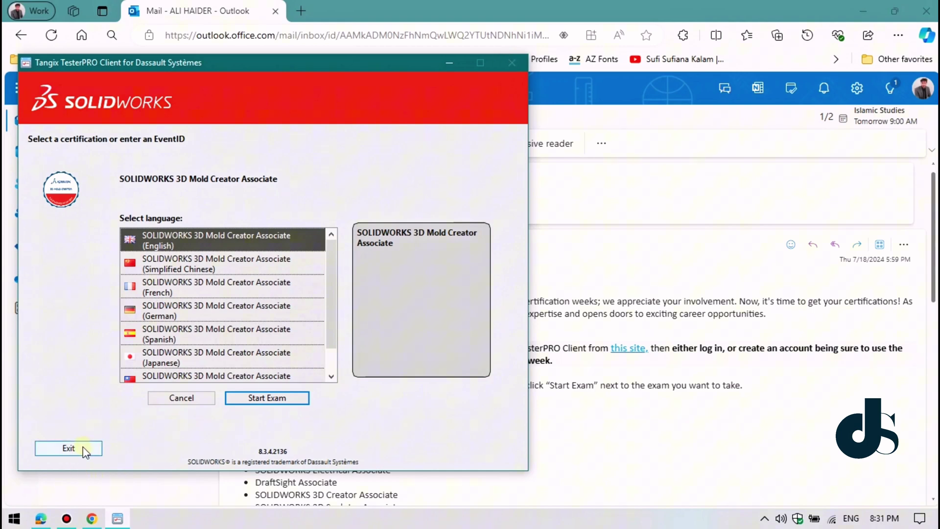
{"action": "left_click", "coordinate": [83, 451]}
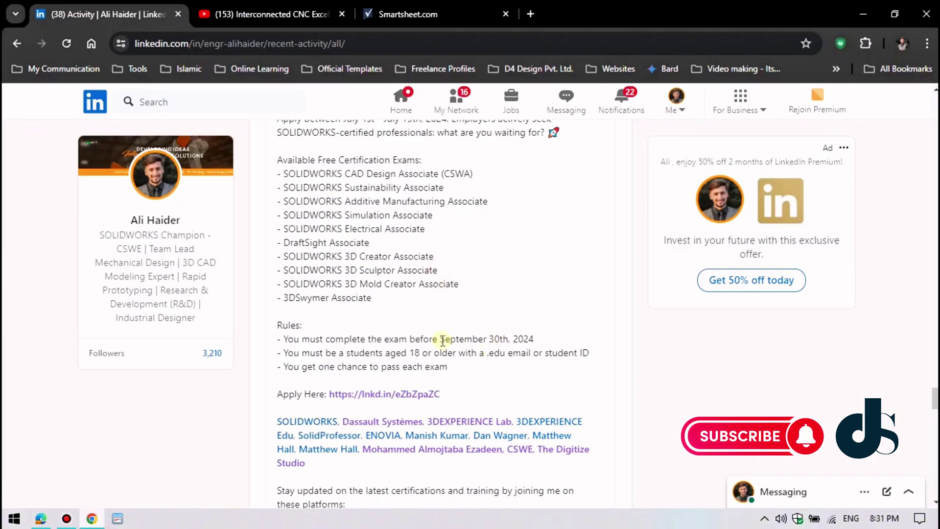
Step: Highlight the September 30th, 2024 deadline in the LinkedIn post's exam rules
{"action": "left_click_drag", "start_coordinate": [440, 340], "coordinate": [537, 347]}
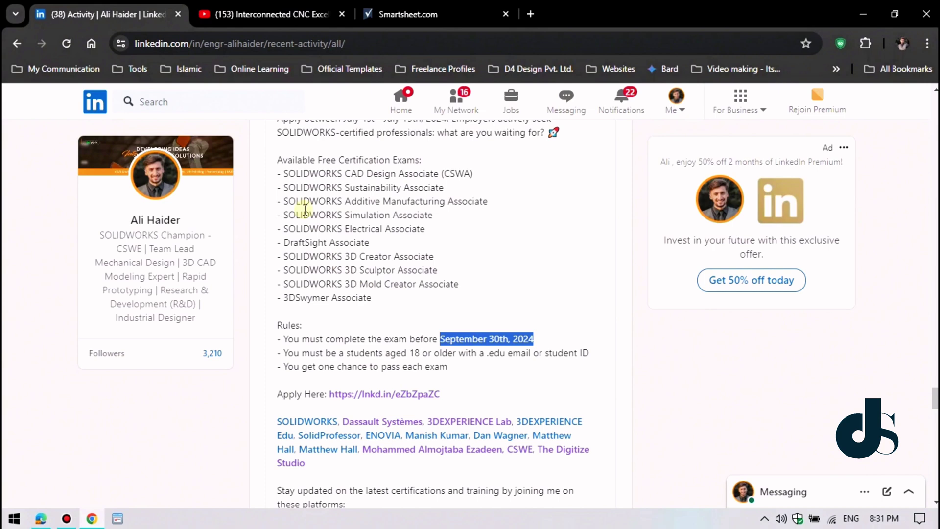
{"action": "left_click", "coordinate": [462, 341]}
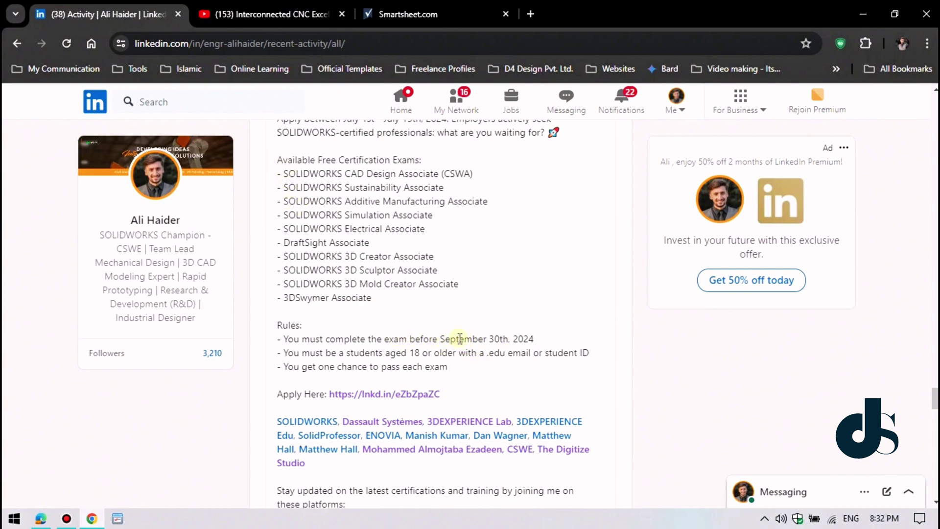